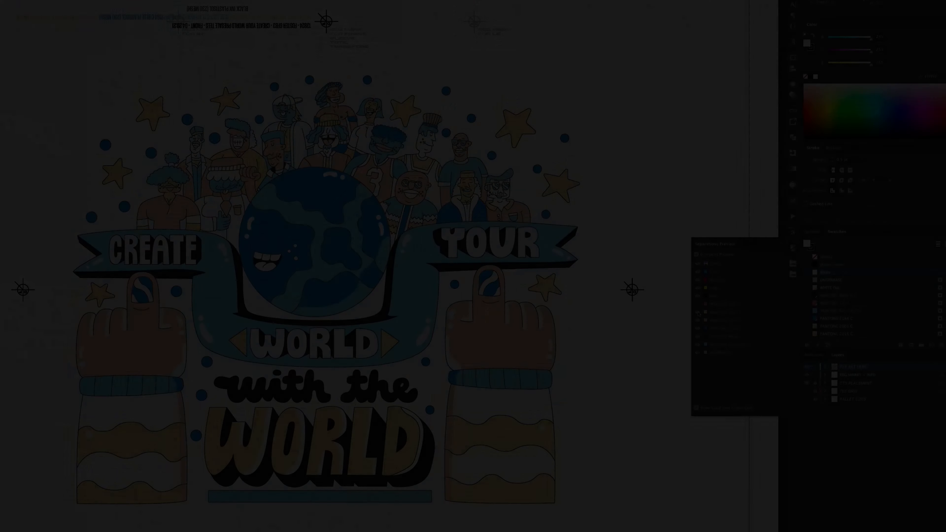
Step: Hide the PANTONE 2001 C, 2015 C, 2184 C and Blue 0821 C plates in the separations preview
click(698, 313)
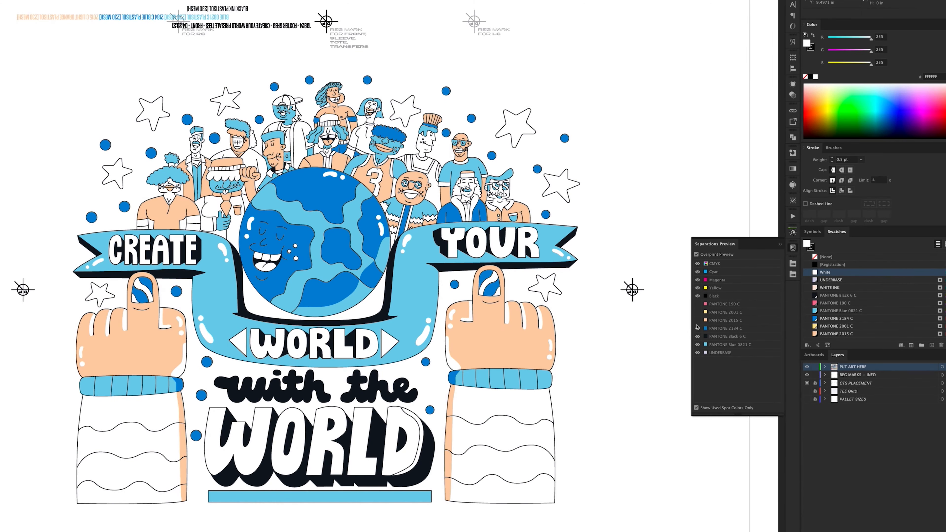
click(698, 320)
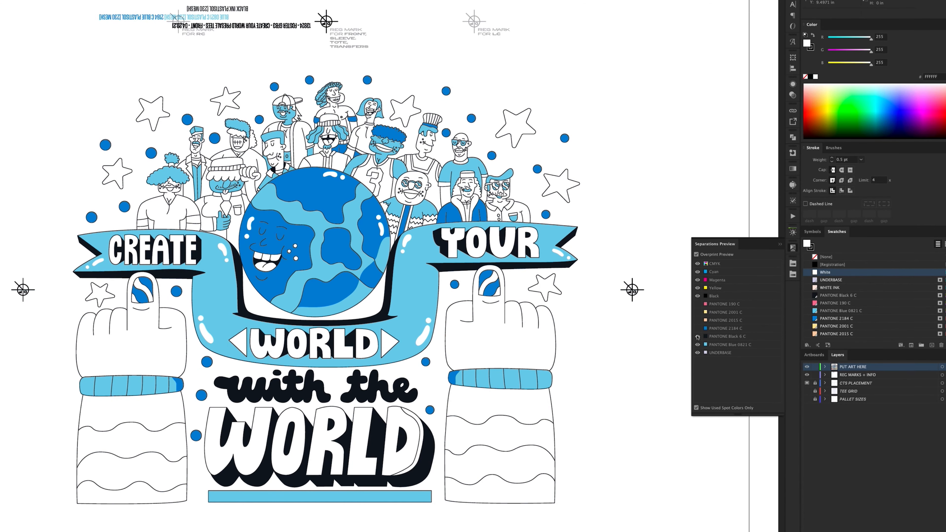
click(697, 345)
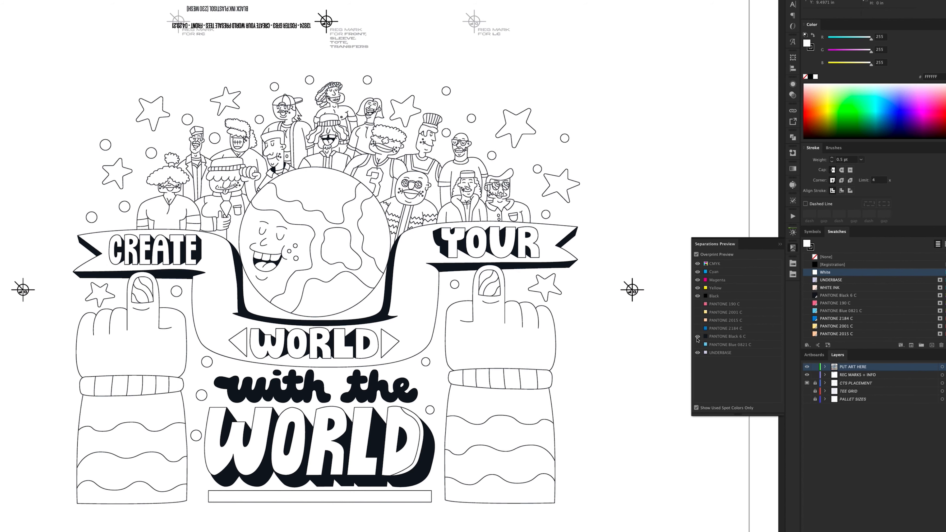
Step: Show the PANTONE Blue 0821 C, 2184 C, 2015 C, 2001 C and 190 C plates, examining the banner highlight up close
click(698, 336)
click(698, 344)
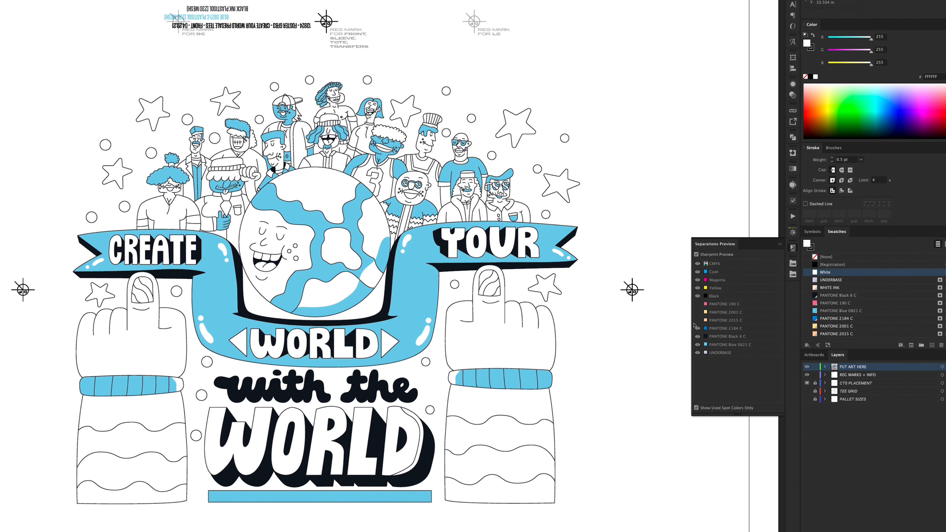
click(698, 328)
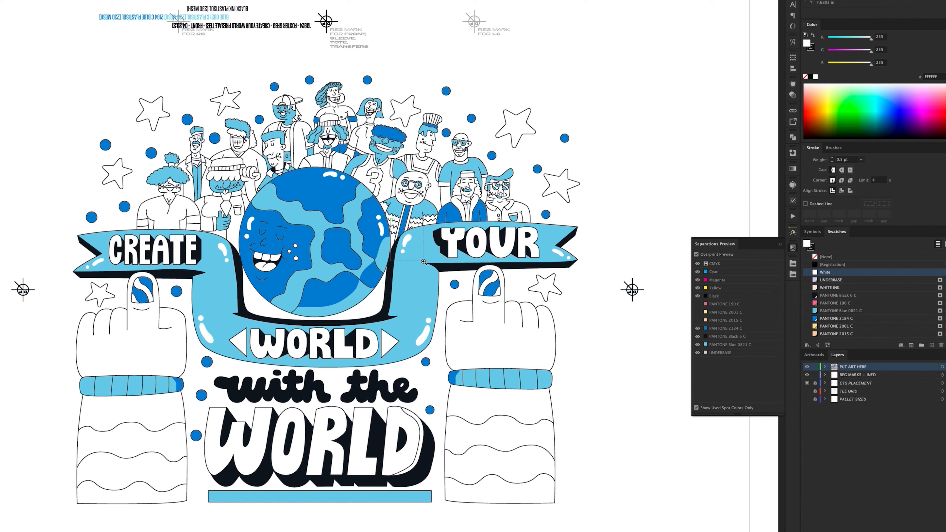
drag(423, 261, 423, 262)
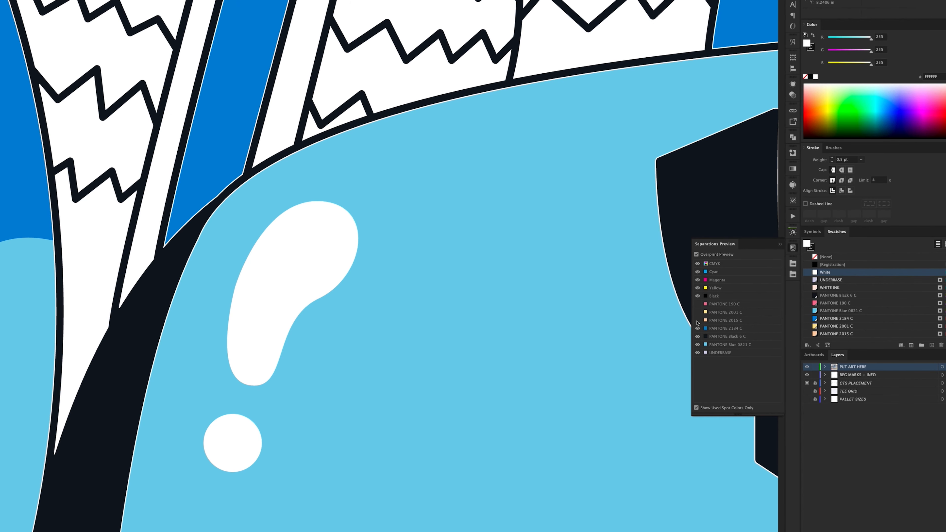
click(698, 320)
click(697, 313)
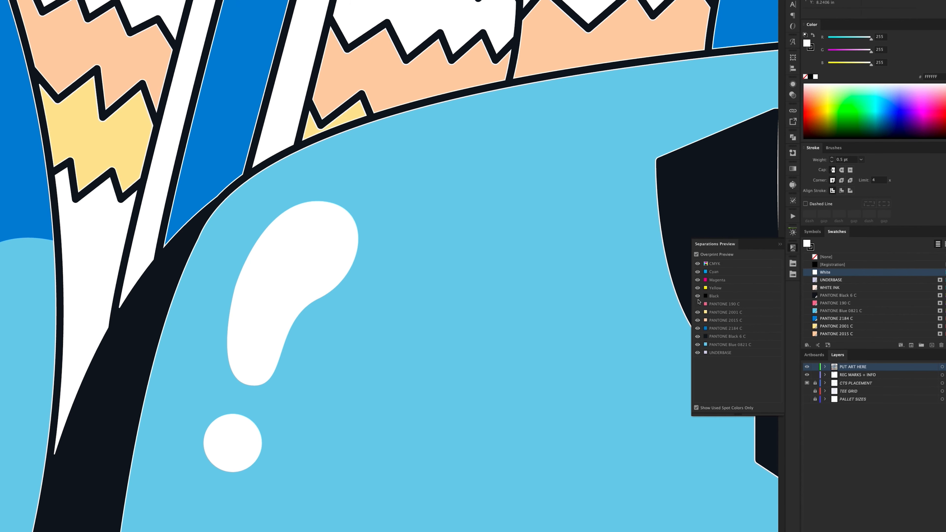
click(698, 304)
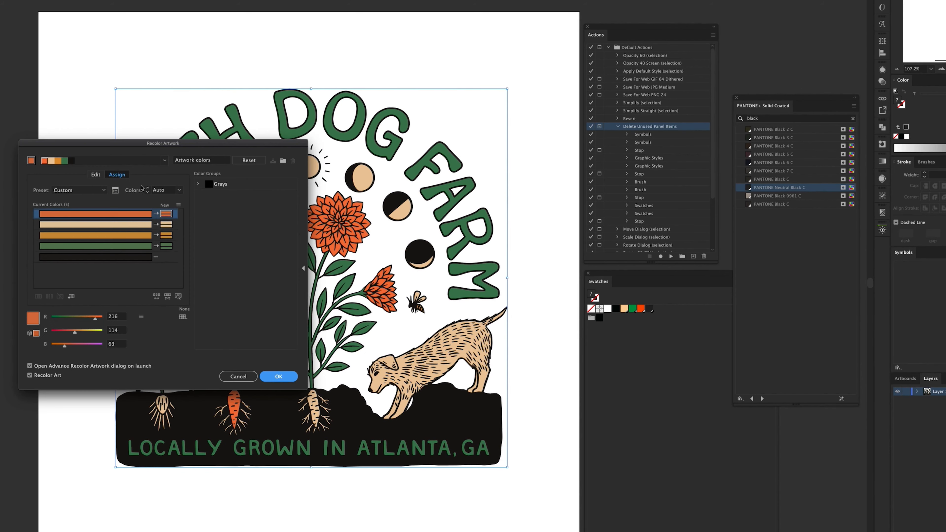
Step: Stop preserving black in the color reduction options and combine the artwork's beige and amber colors in one row
click(118, 191)
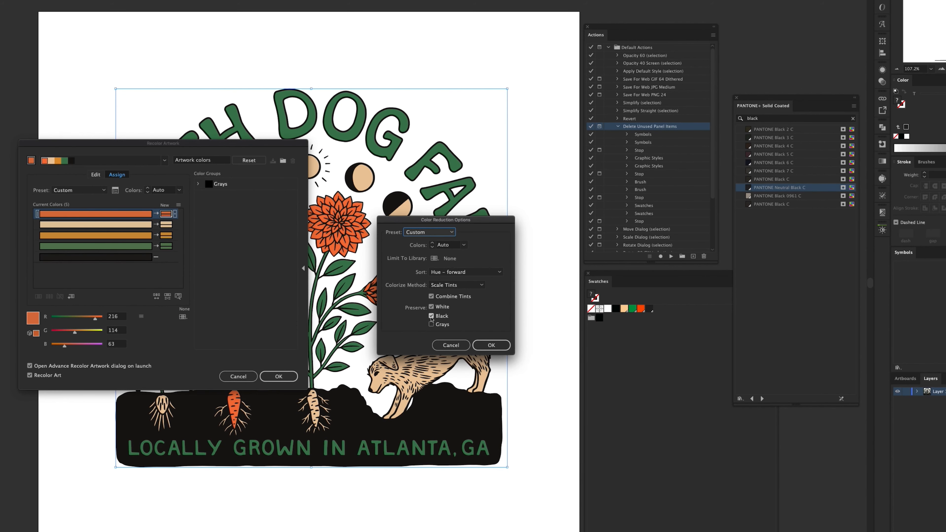
click(489, 346)
click(175, 225)
click(201, 230)
Step: Replace the artwork's orange with the orange-red swatch and the combined beige and amber with the peach swatch
double_click(166, 214)
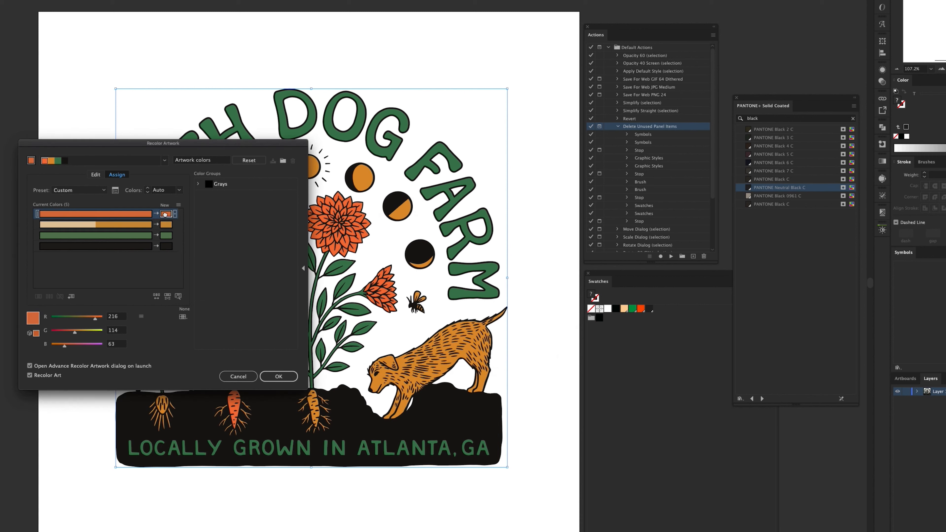
click(522, 258)
click(538, 234)
double_click(166, 225)
click(538, 257)
click(372, 254)
click(538, 233)
Step: Replace the artwork's dark green with the brighter green swatch and its black with the dark neutral black swatch
double_click(166, 235)
click(537, 257)
click(538, 233)
double_click(166, 246)
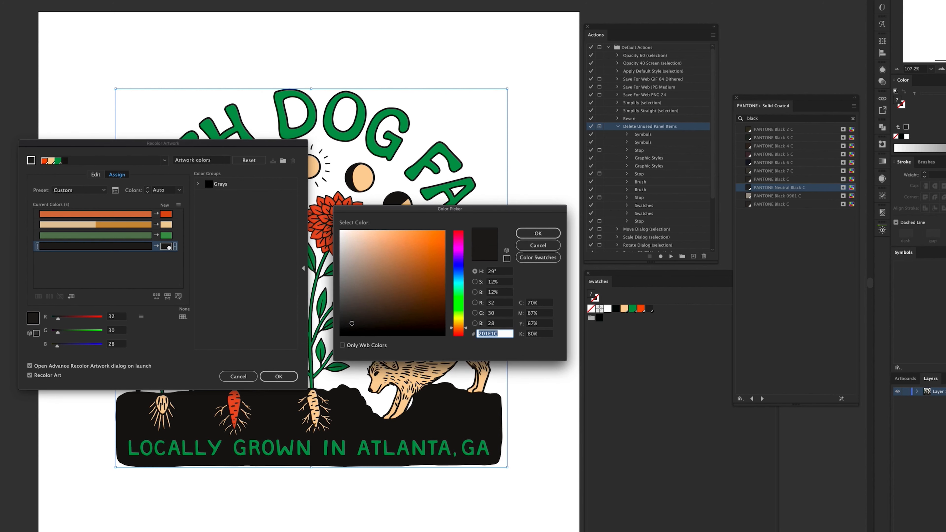
click(538, 257)
click(529, 234)
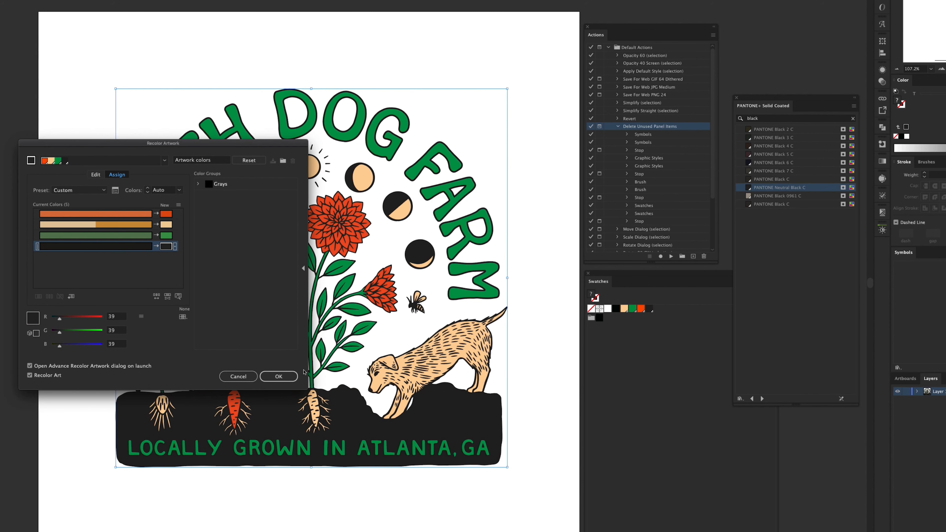
Step: Apply the recoloring to the artwork and deselect it
drag(233, 148, 196, 148)
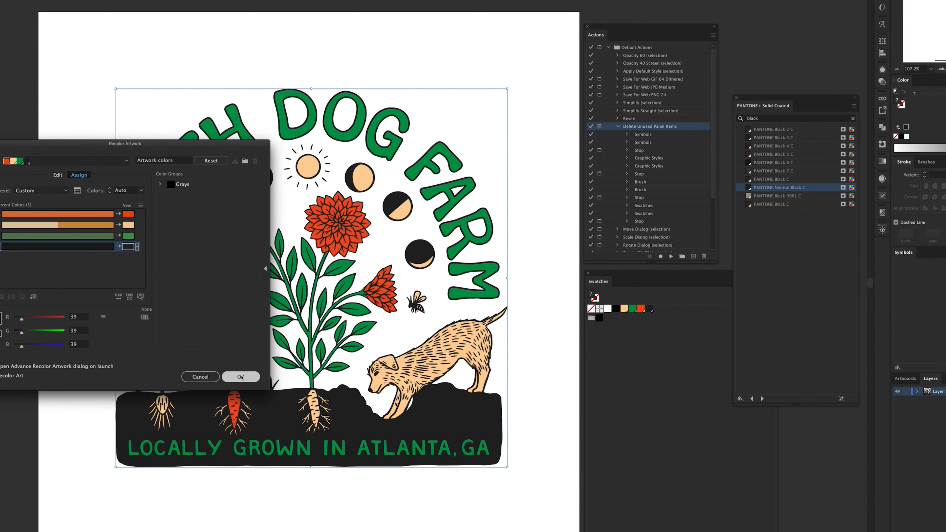
click(241, 376)
click(564, 339)
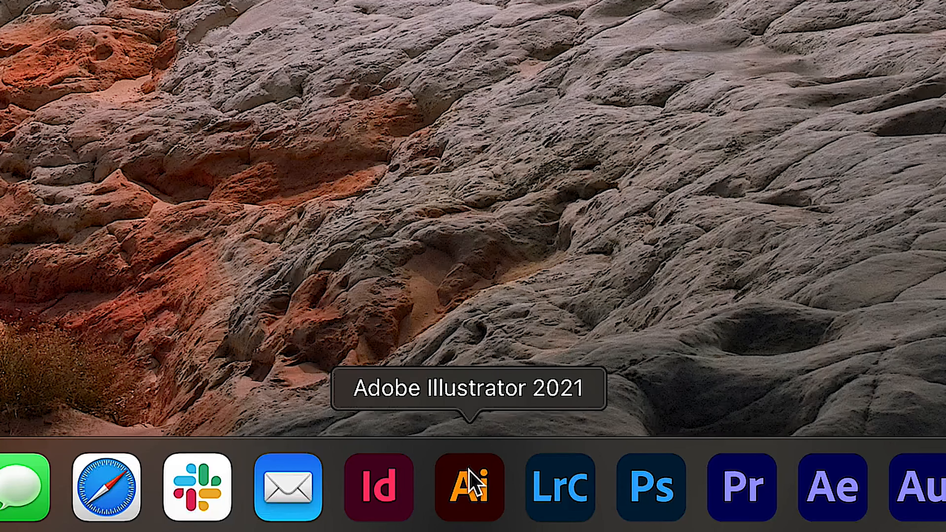
Step: Switch to Adobe Illustrator 2021 and run the Delete Unused Panel Items action on the logo document
click(469, 470)
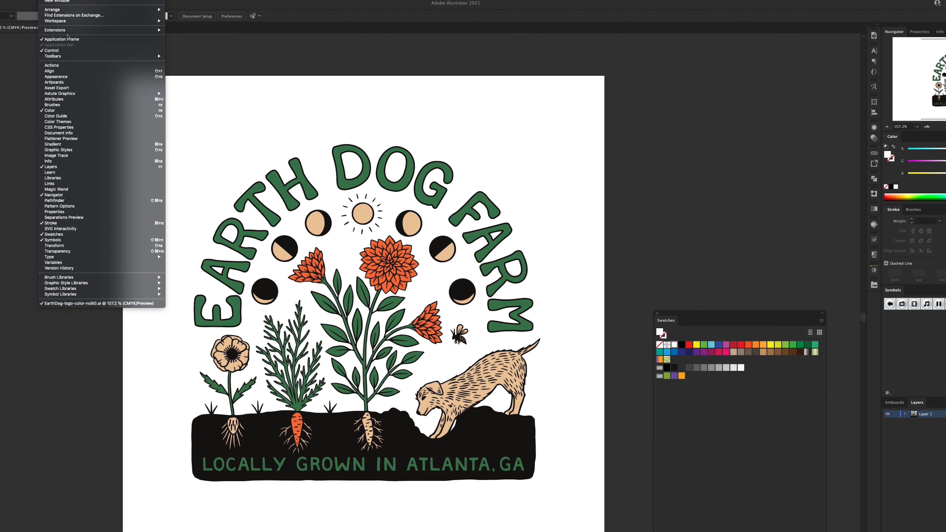
click(73, 66)
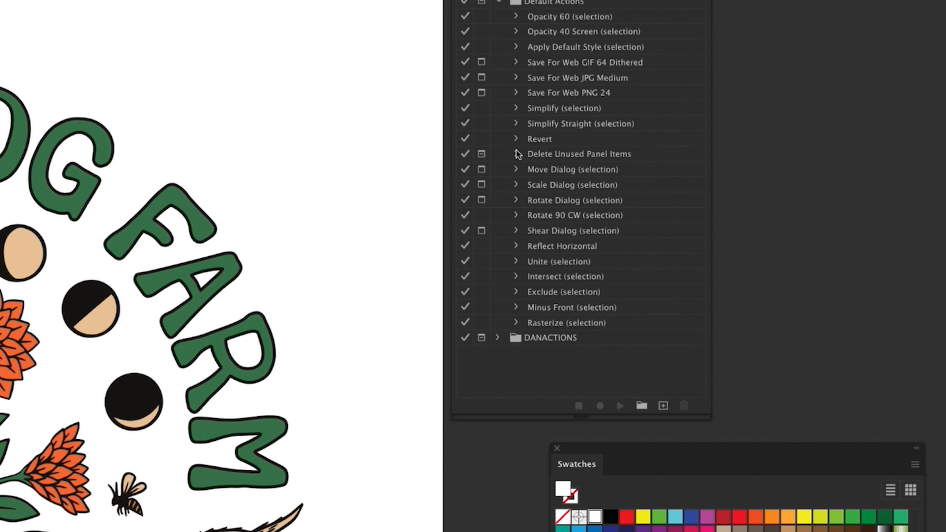
click(516, 153)
click(552, 160)
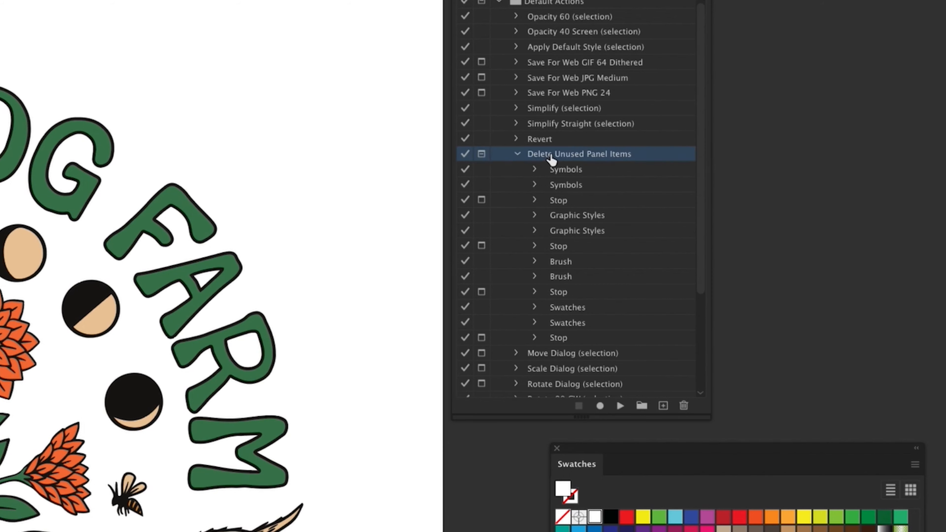
click(621, 410)
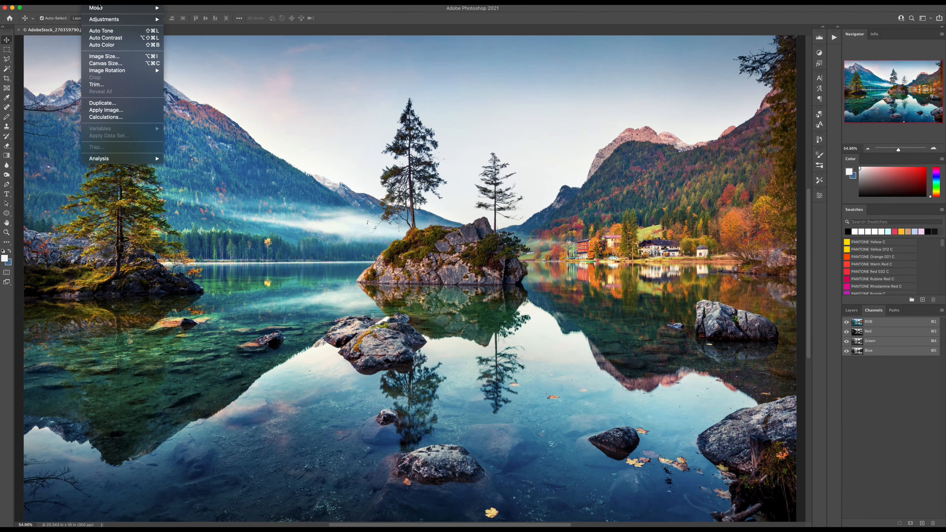
Step: In Photoshop, check the lake photo's color mode and review the RGB working space choices in the color settings
mouse_move(159, 10)
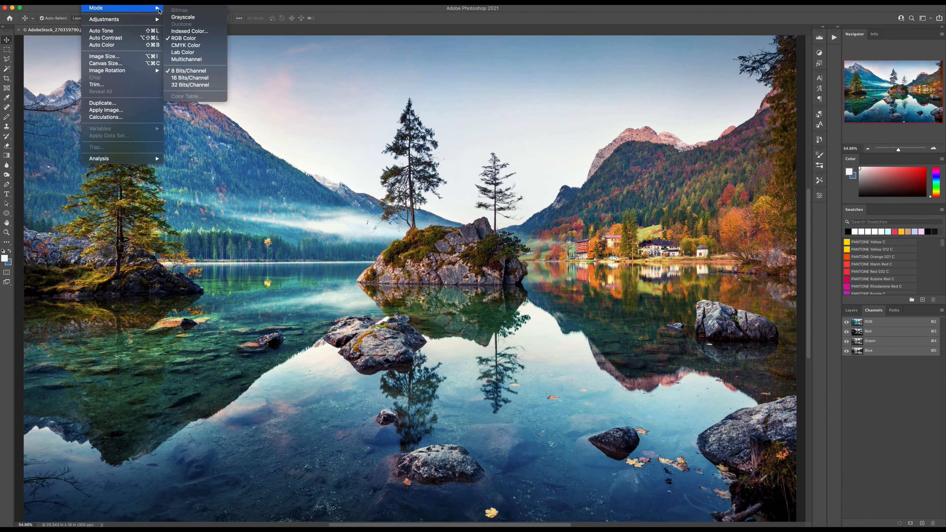
click(190, 39)
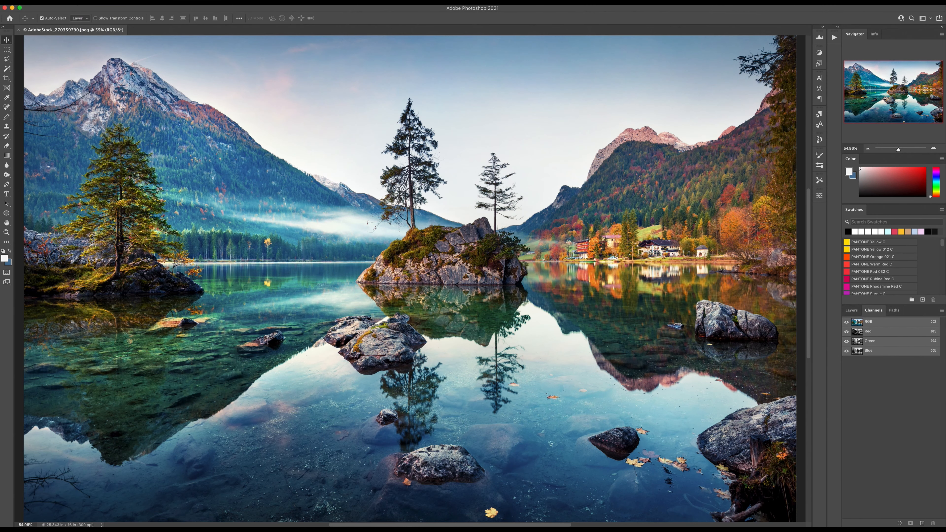
click(73, 3)
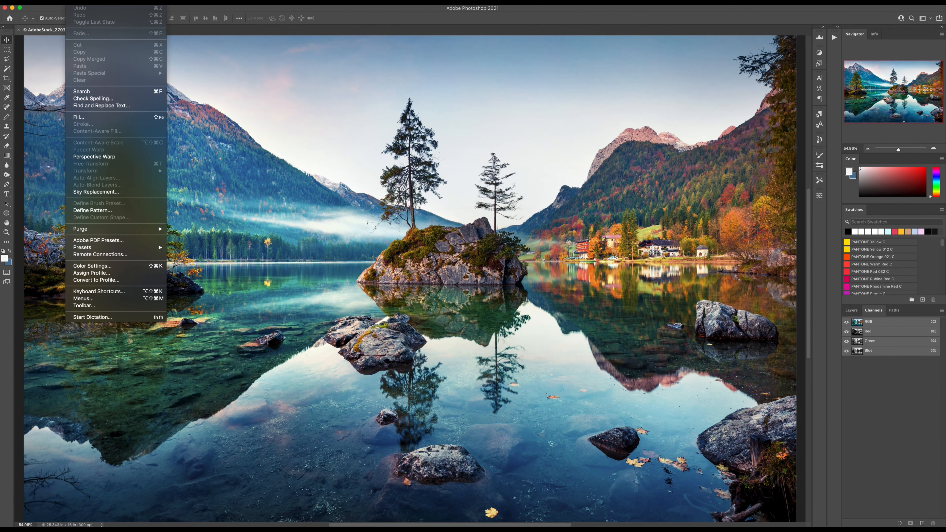
click(88, 266)
click(216, 193)
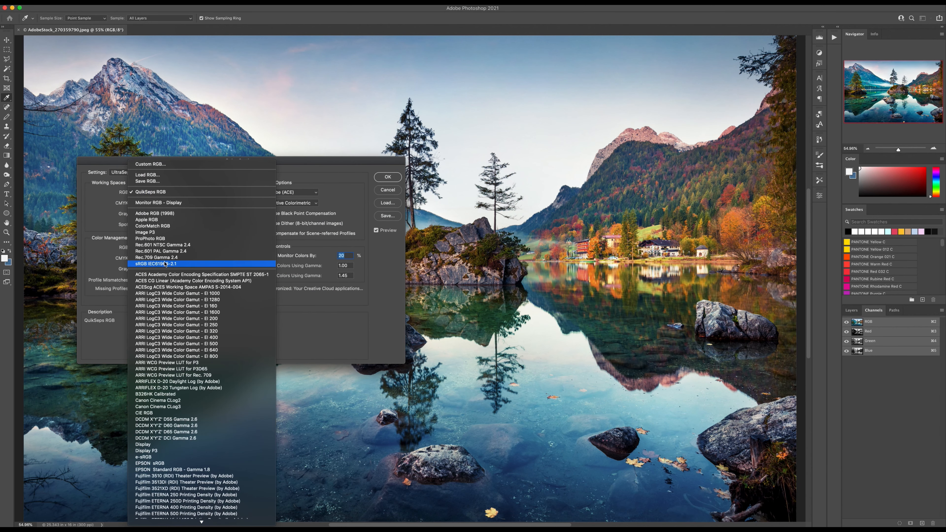
key(Escape)
key(Escape)
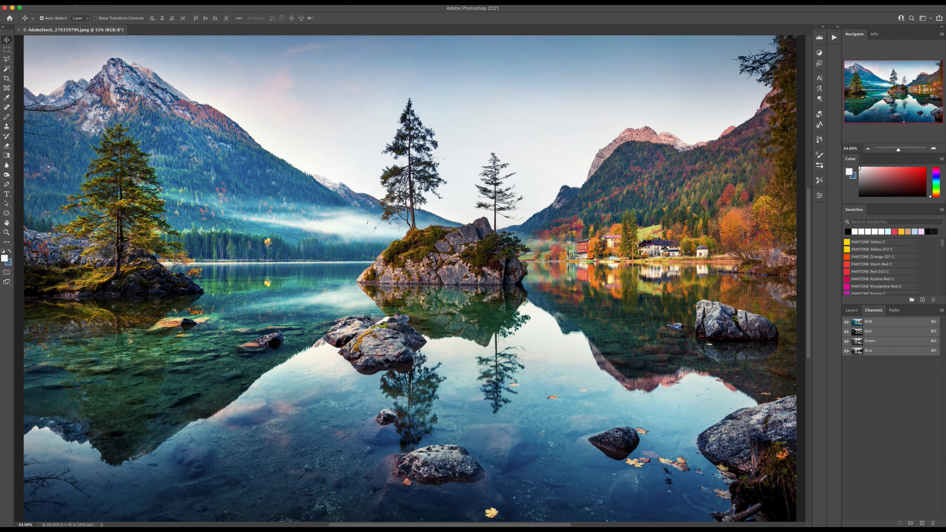
Step: Convert the lake photo to the U.S. Web Coated (SWOP) v2 profile
click(75, 2)
click(128, 278)
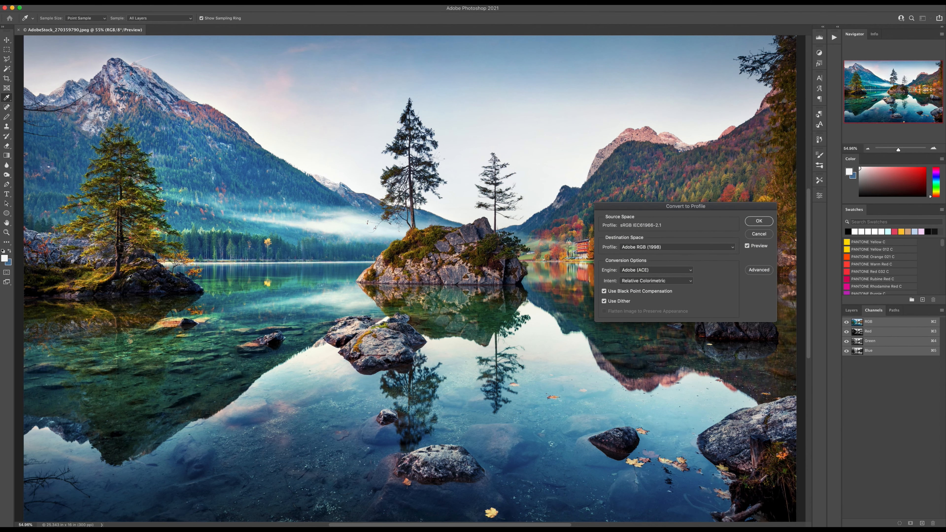
drag(693, 204, 449, 197)
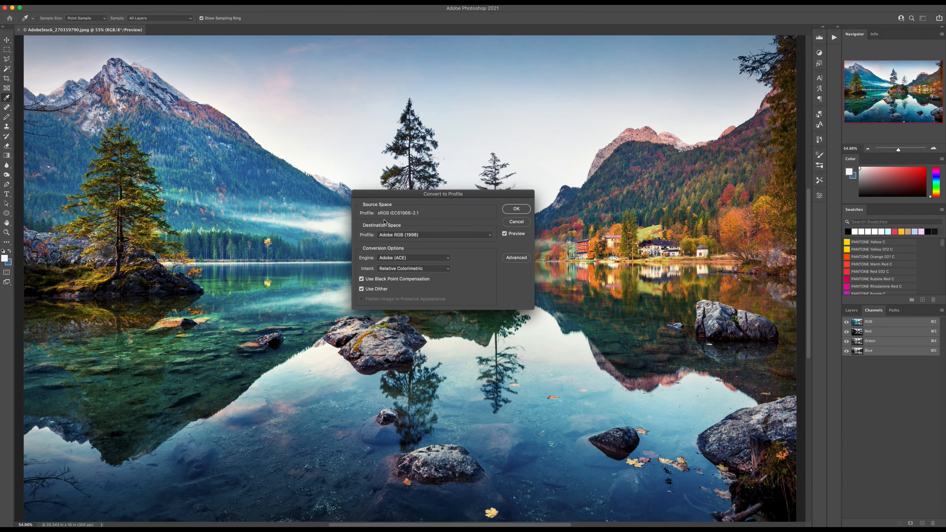
click(427, 236)
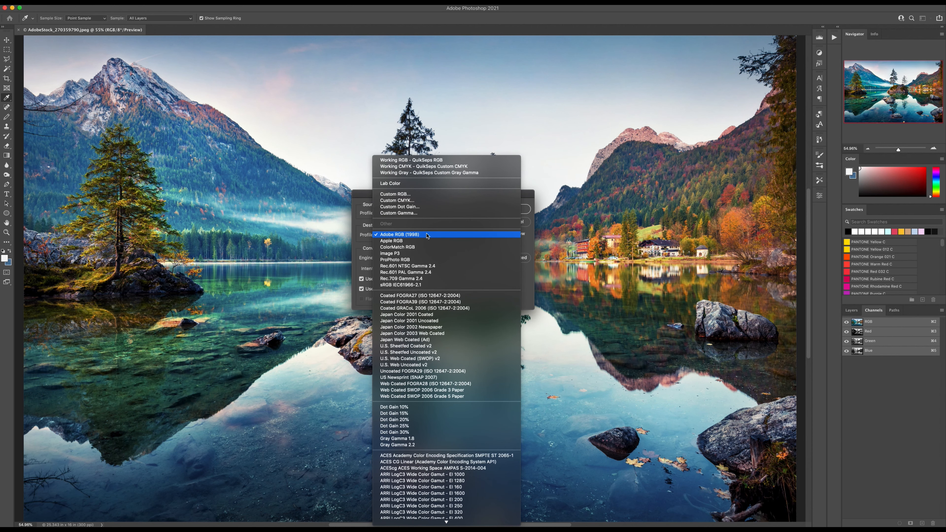
click(424, 359)
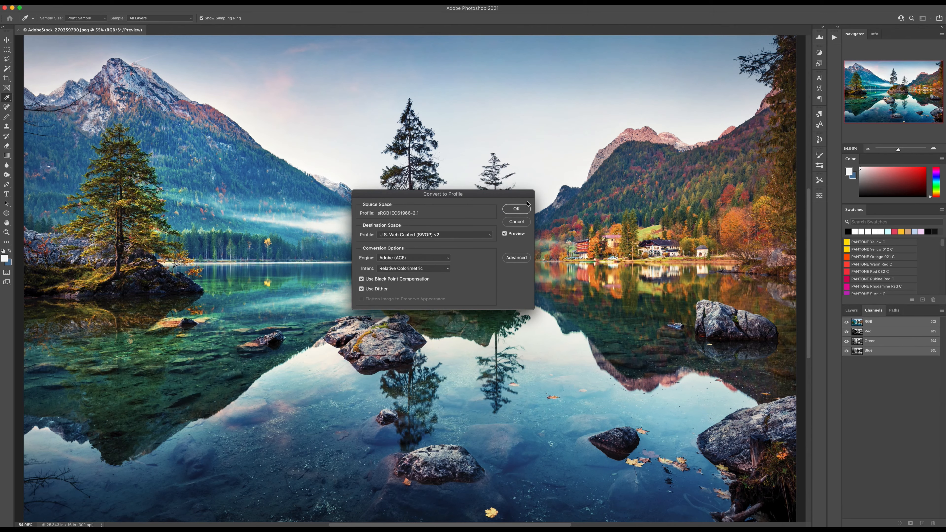
click(522, 208)
Step: Examine the rocky island and lakeside village up close and check that the image mode is CMYK Color
drag(471, 221, 516, 220)
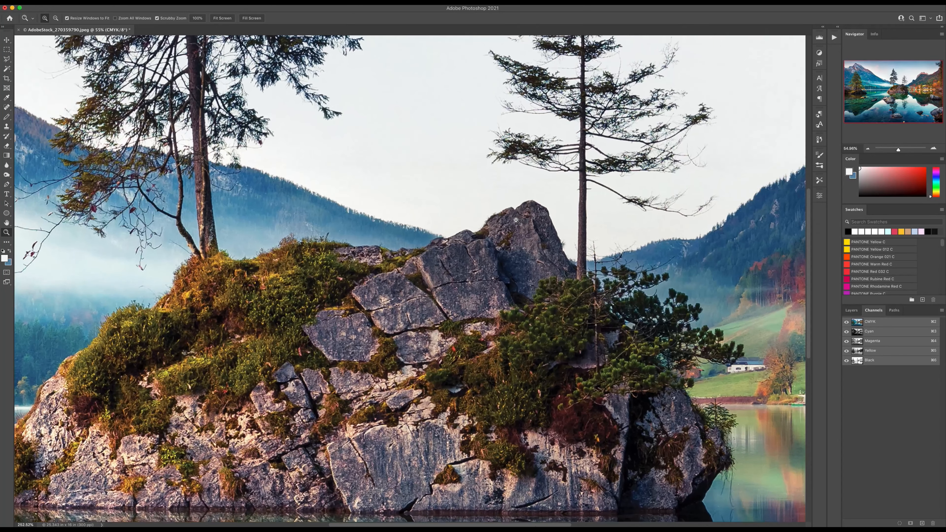
drag(612, 210, 156, 113)
drag(561, 140, 418, 249)
click(93, 3)
mouse_move(94, 8)
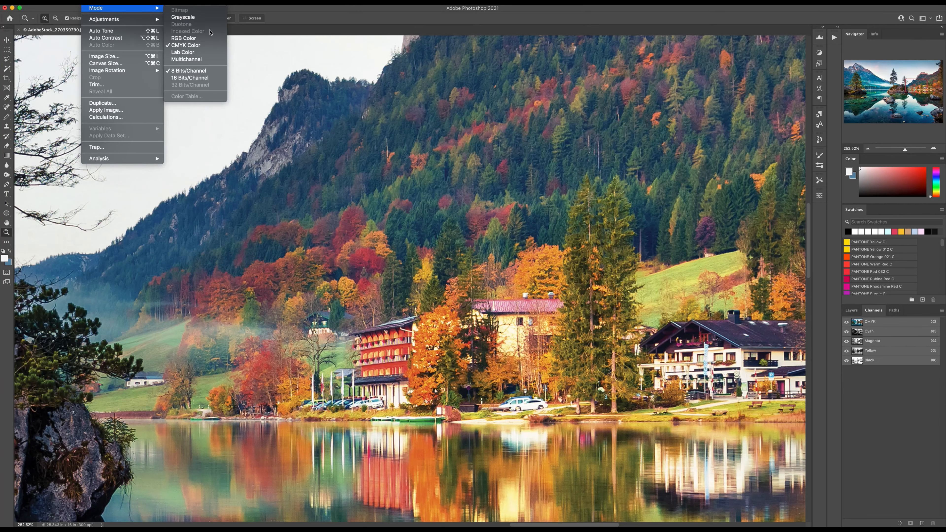
click(208, 45)
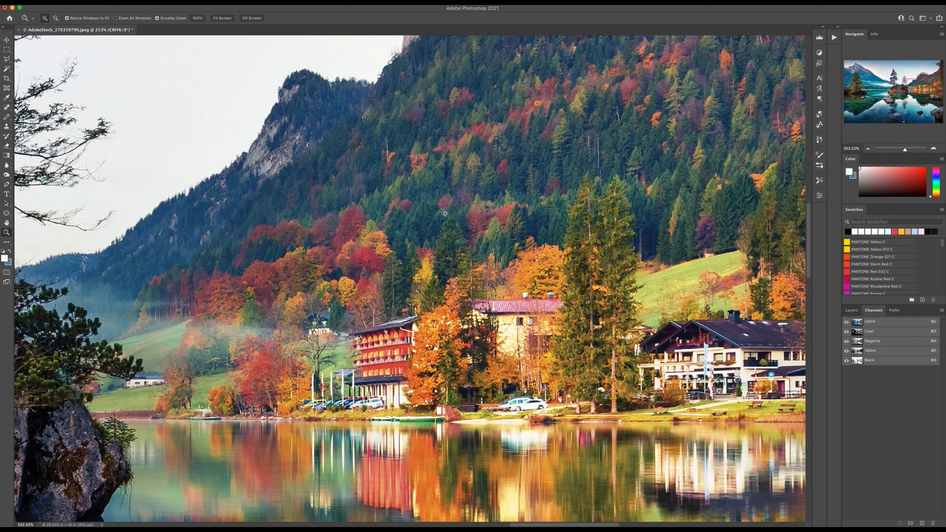
Step: Compare the village's colors before and after the profile conversion by undoing and redoing it twice
click(399, 347)
key(super+z)
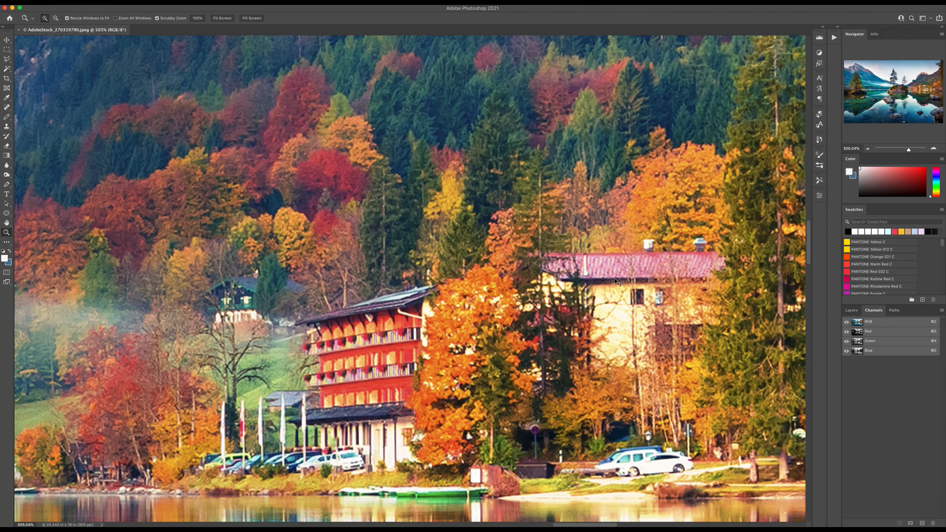
key(super+shift+z)
key(super+z)
key(super+shift+z)
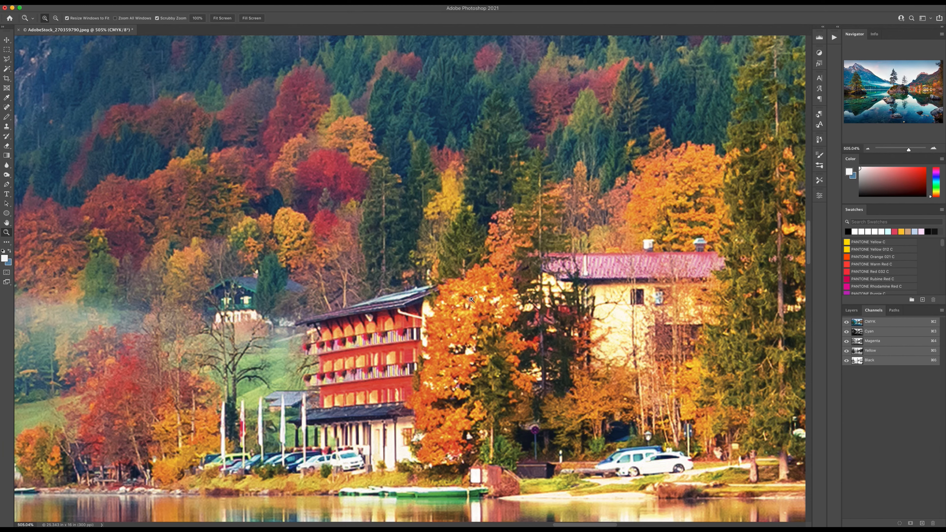